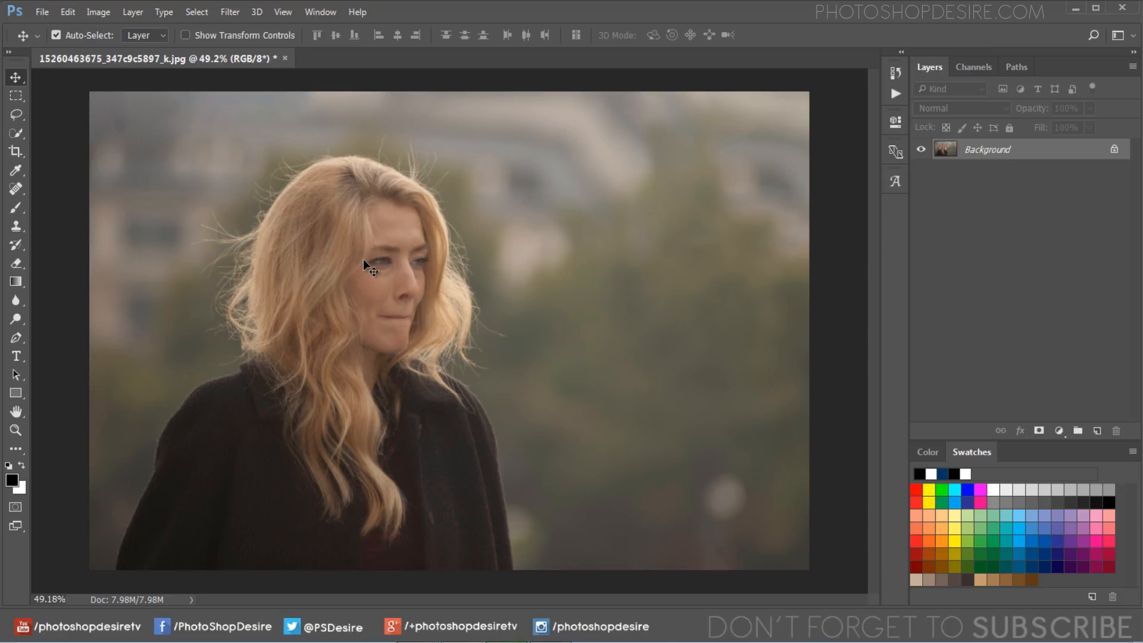
scroll(359, 262, "down", 2)
scroll(359, 262, "up", 3)
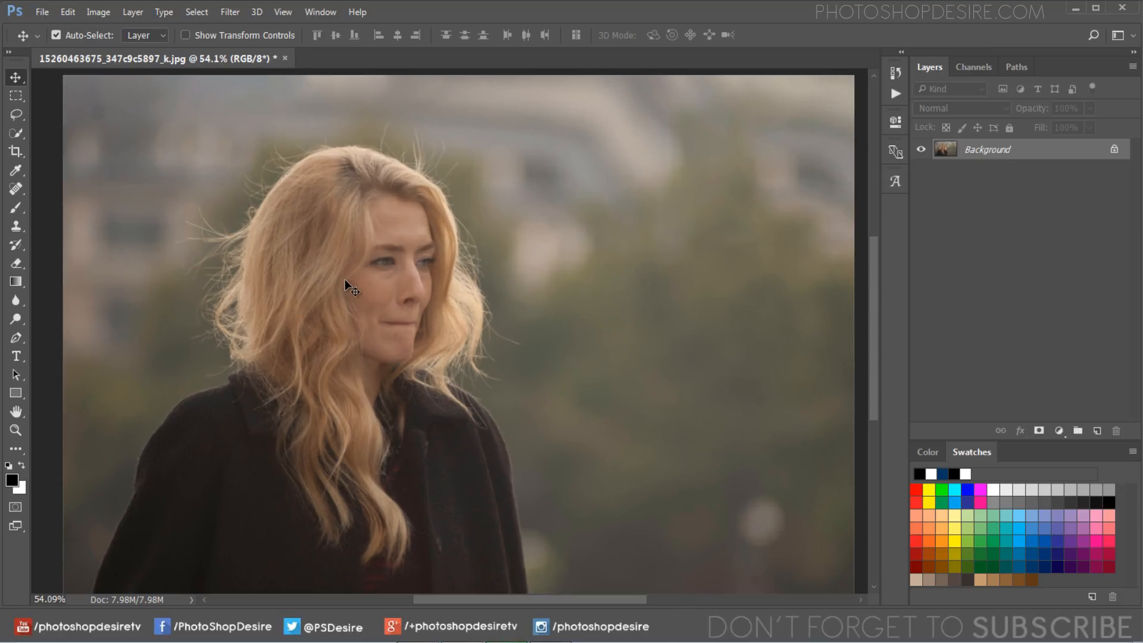
scroll(345, 280, "down", 1)
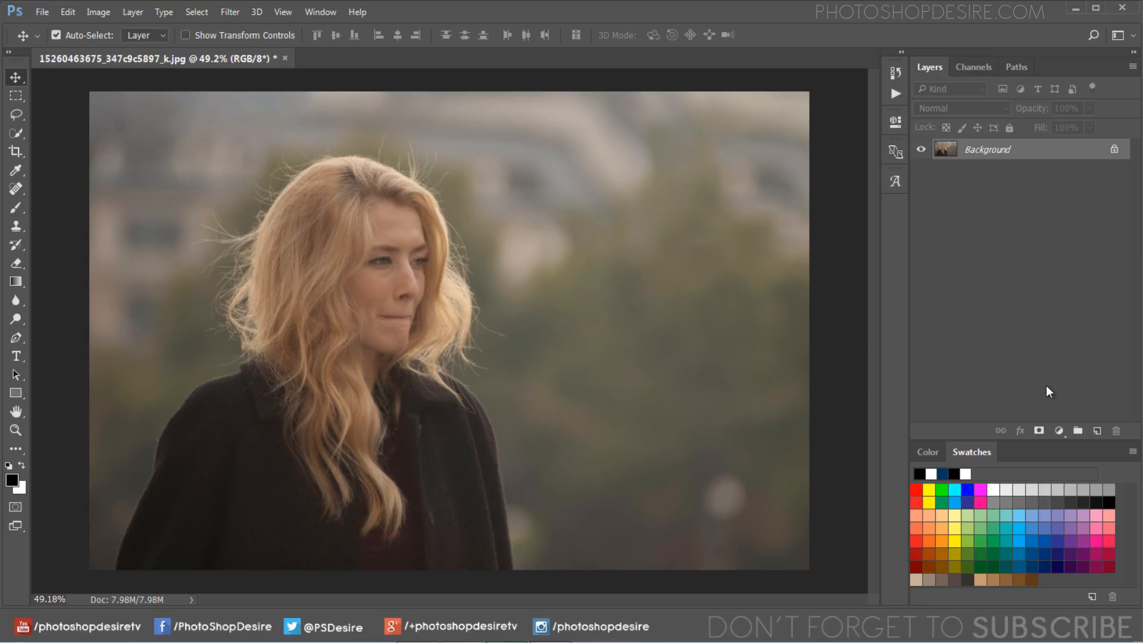
Add a solid colour fill layer in dark blue (#043066) above the photo and set its blend mode to Soft Light.
left_click(1058, 430)
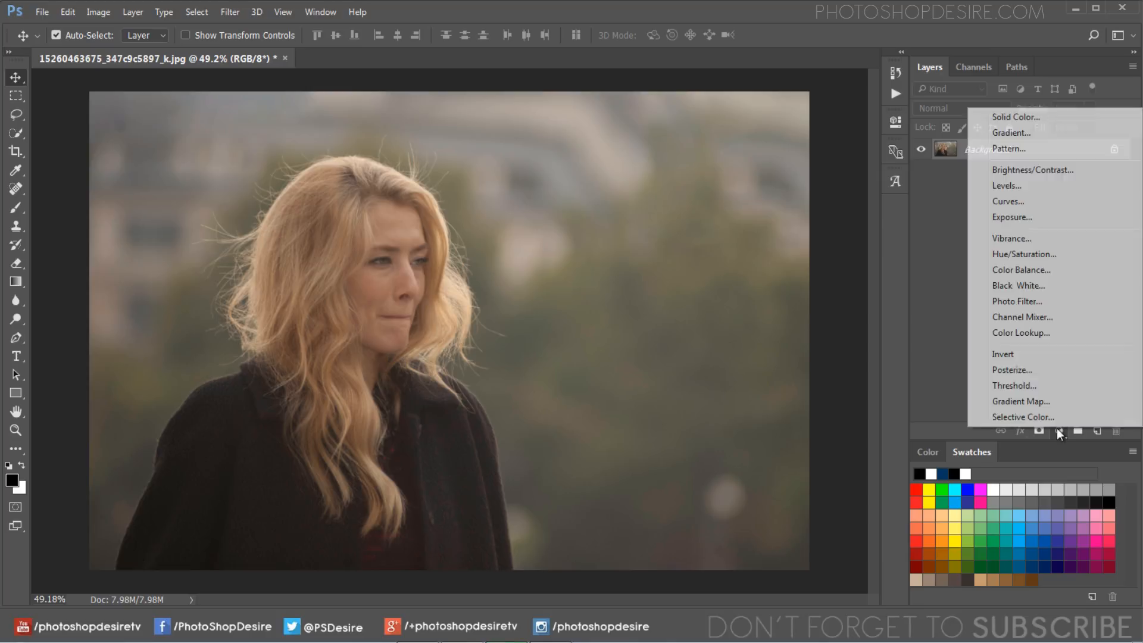
left_click(1046, 119)
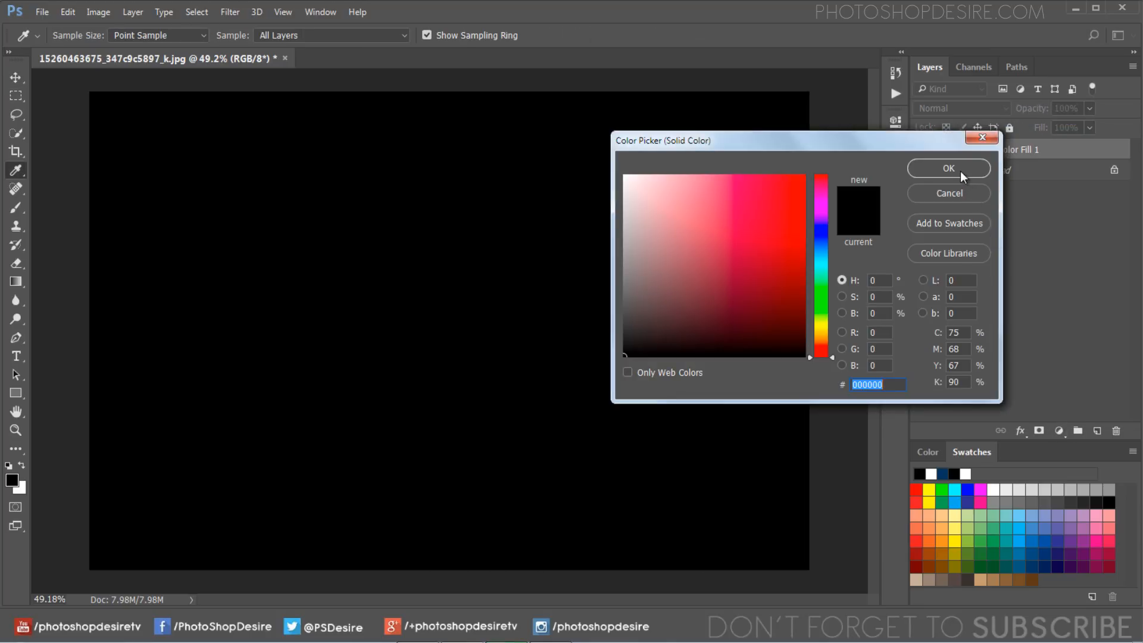
left_click(1019, 567)
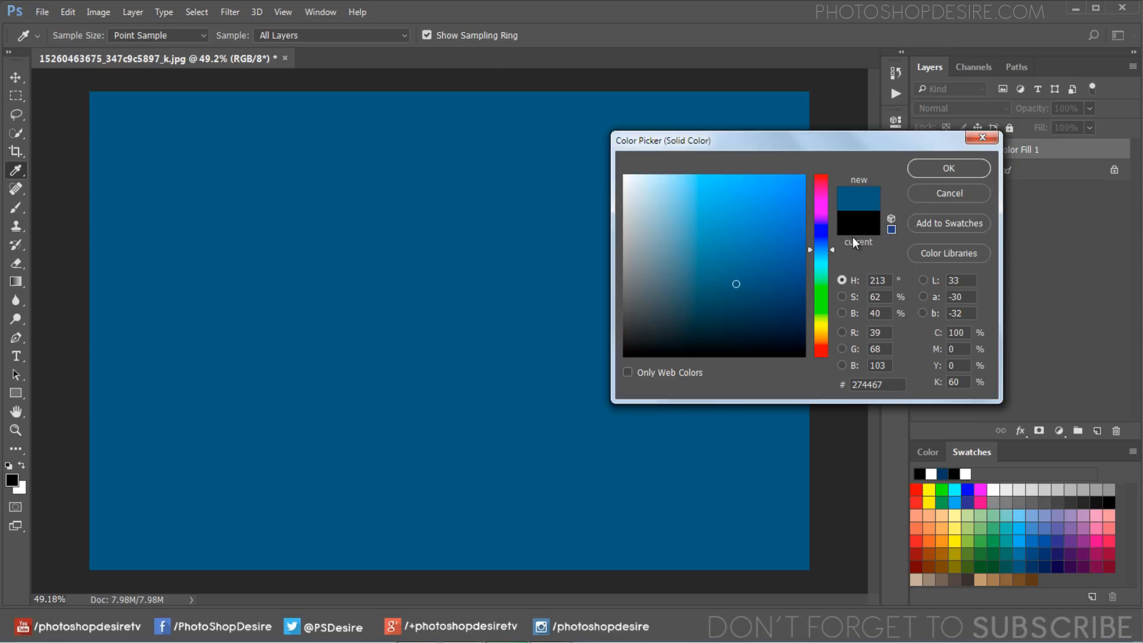
left_click(798, 285)
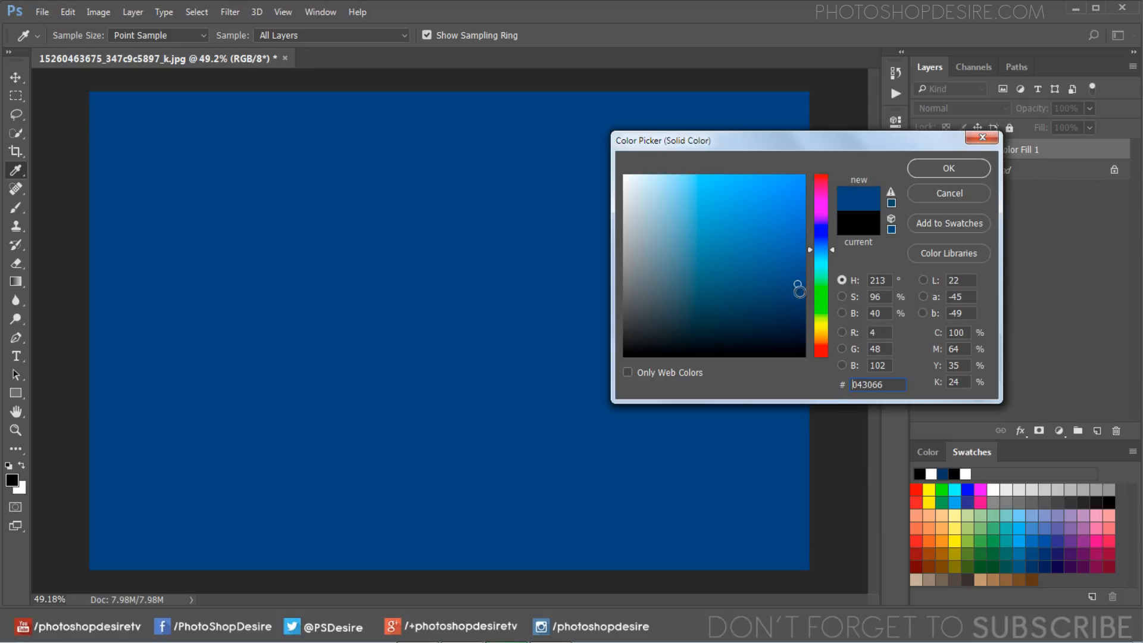
left_click(931, 172)
key("v")
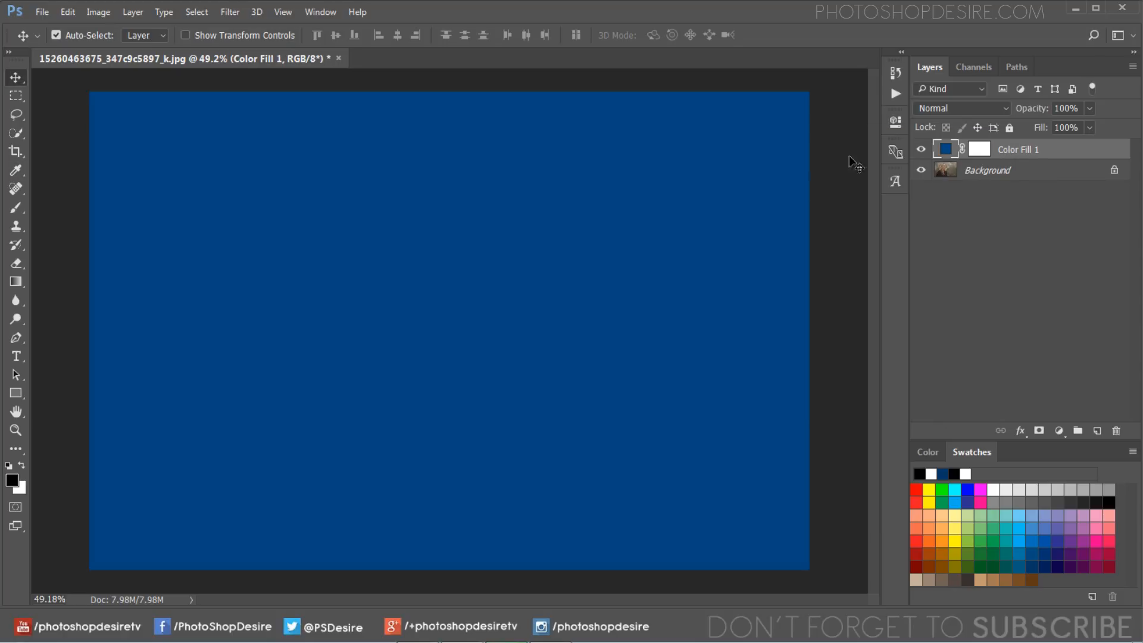
left_click(956, 112)
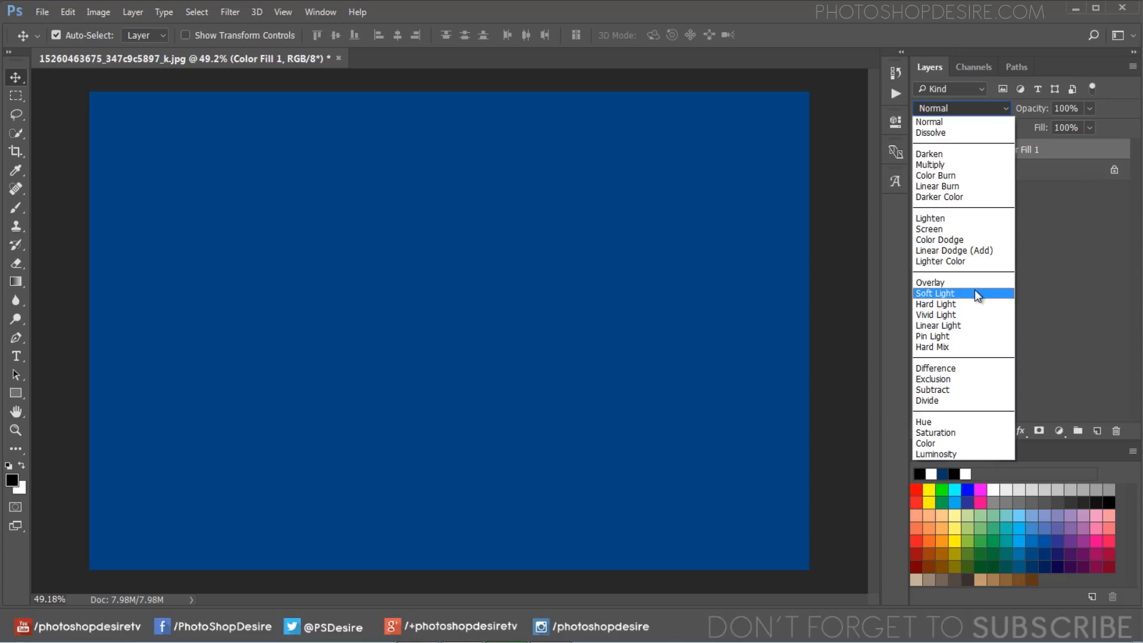
left_click(977, 293)
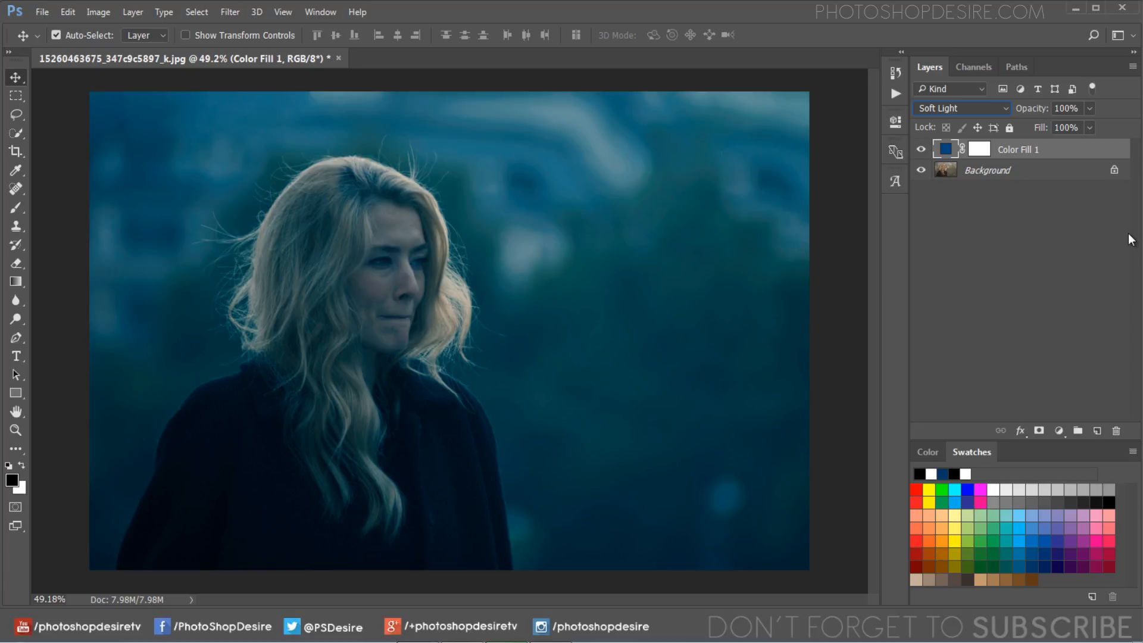
Open the Blending Options of the blue fill layer, with the dialog moved clear of the portrait.
right_click(996, 147)
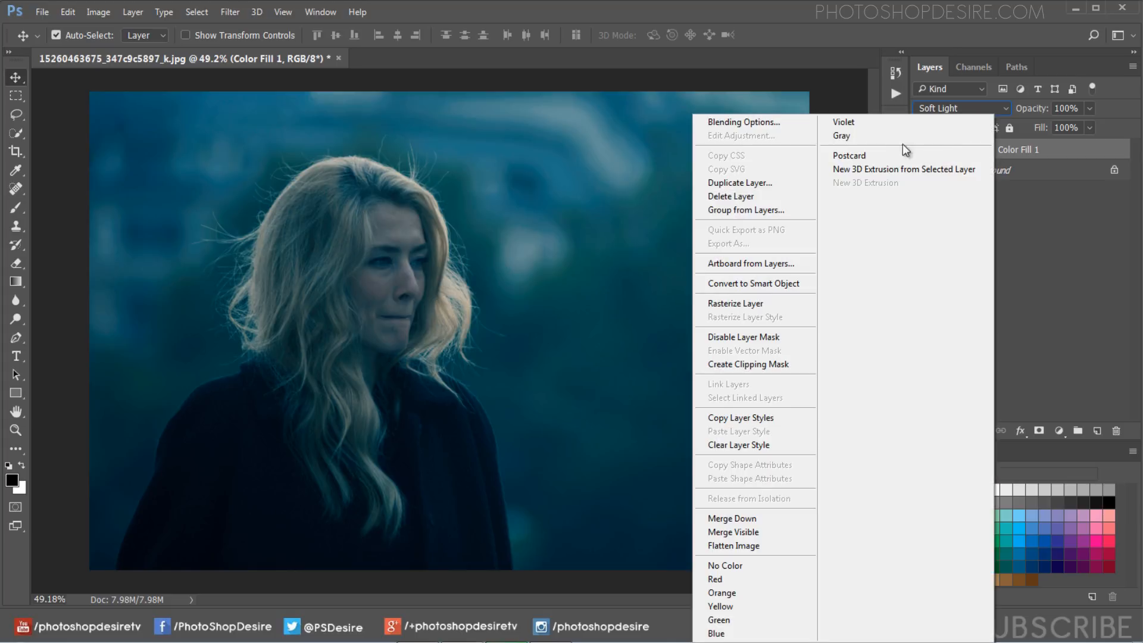
left_click(810, 123)
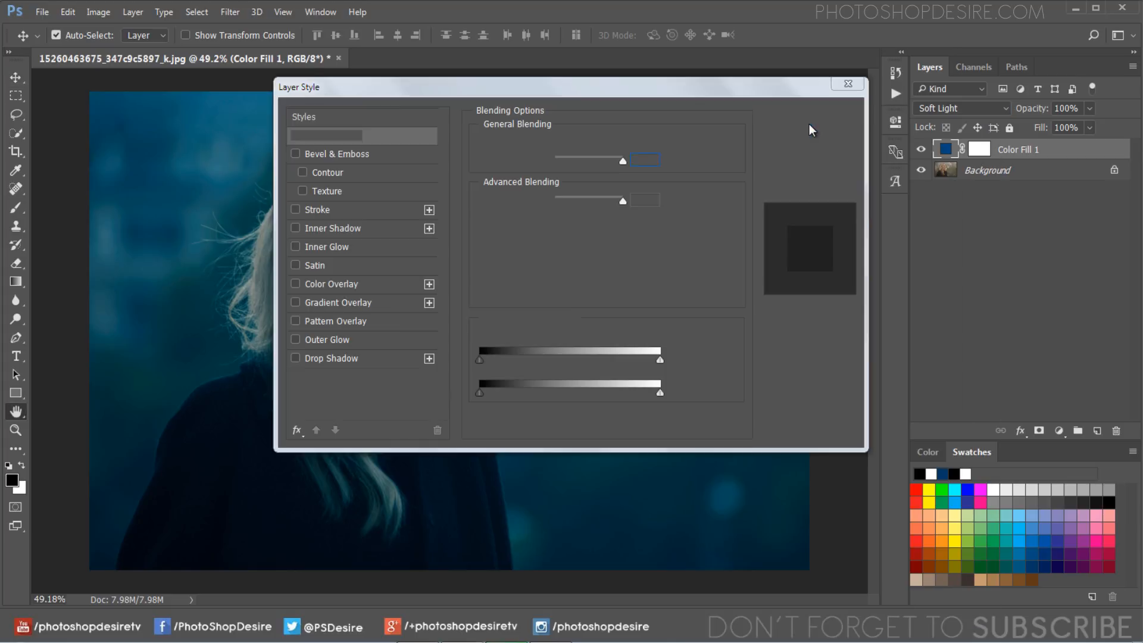
left_click_drag(702, 88, 974, 105)
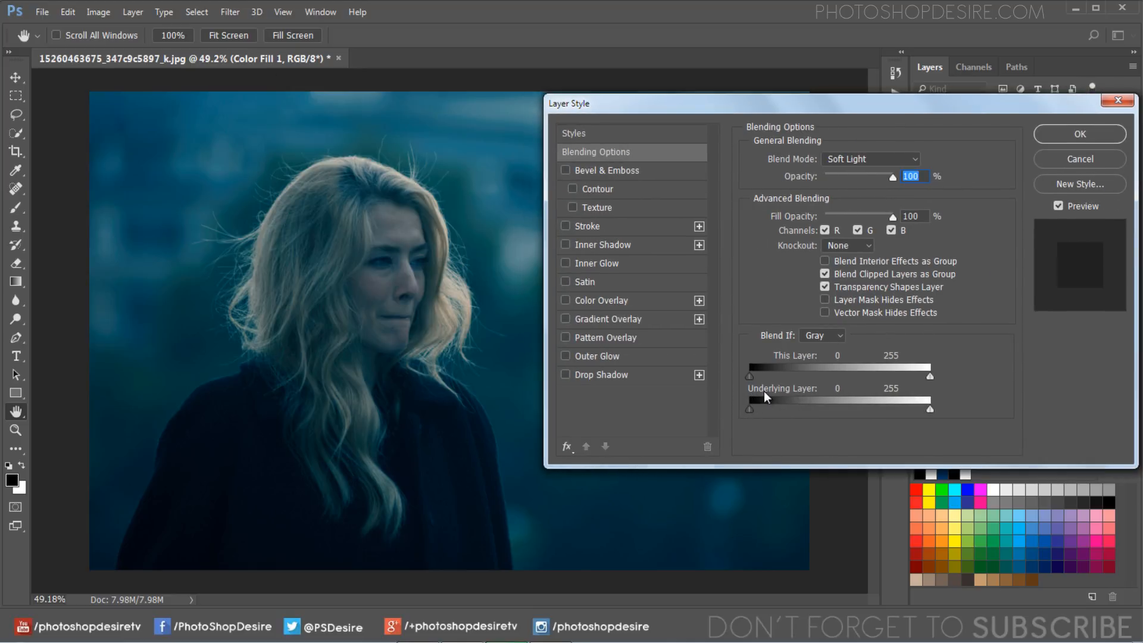
left_click(830, 331)
left_click(825, 346)
mouse_move(749, 408)
left_mouse_down()
mouse_move(831, 409)
mouse_move(742, 410)
left_mouse_up()
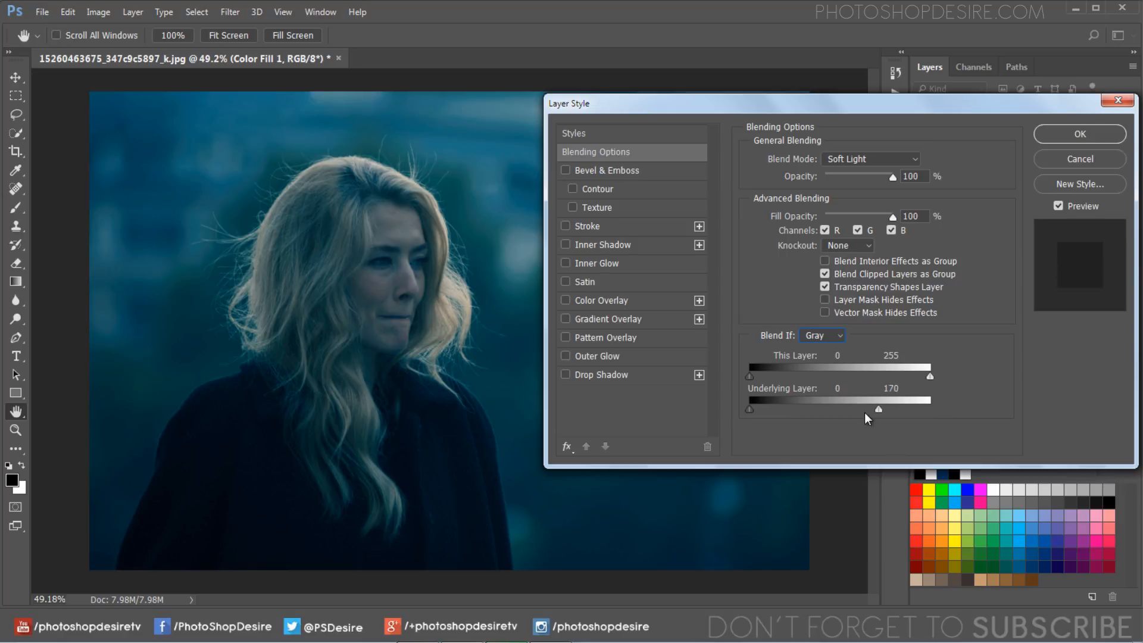
left_click_drag(879, 410, 978, 410)
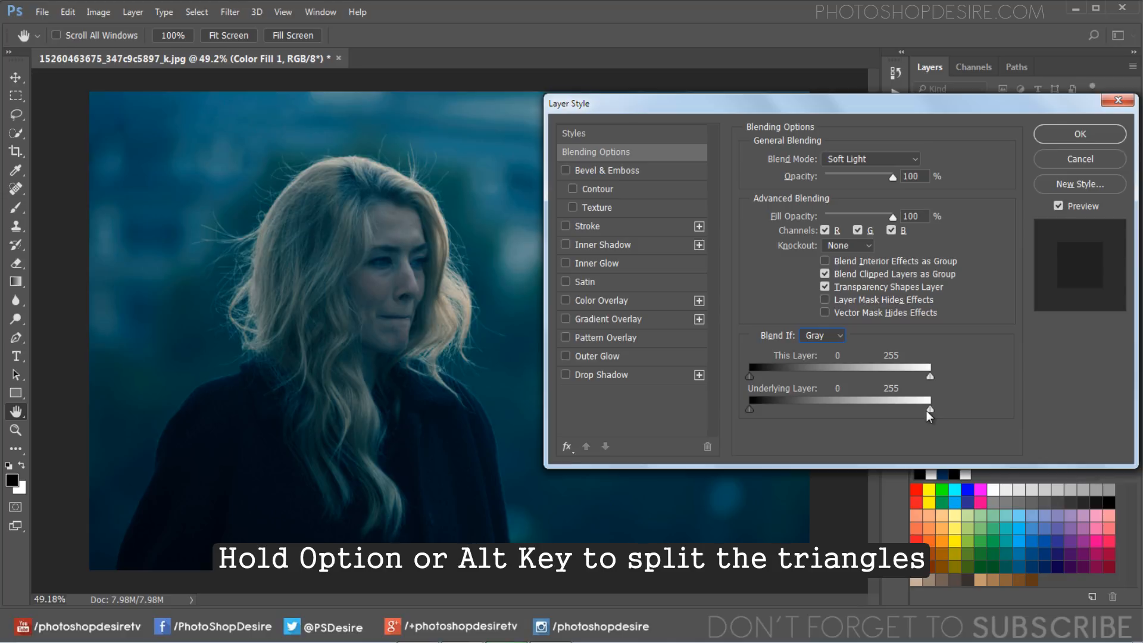
Split the Underlying Layer white slider of the blue fill's Blend If Gray range to 0 / 255 and apply the layer style.
key("alt")
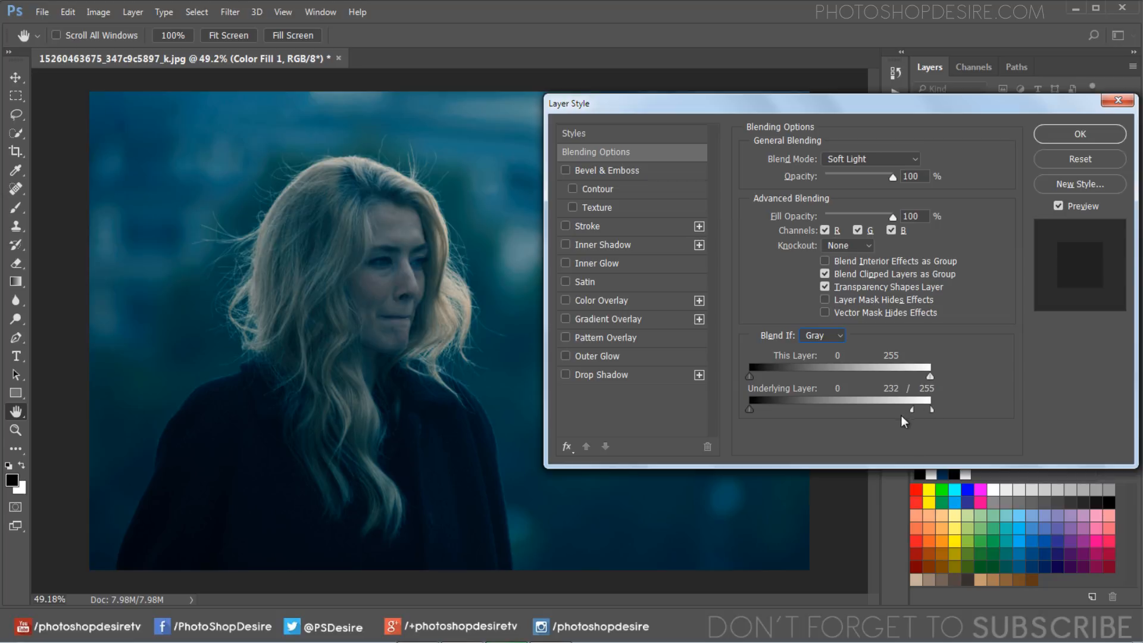
left_click_drag(809, 416, 714, 415)
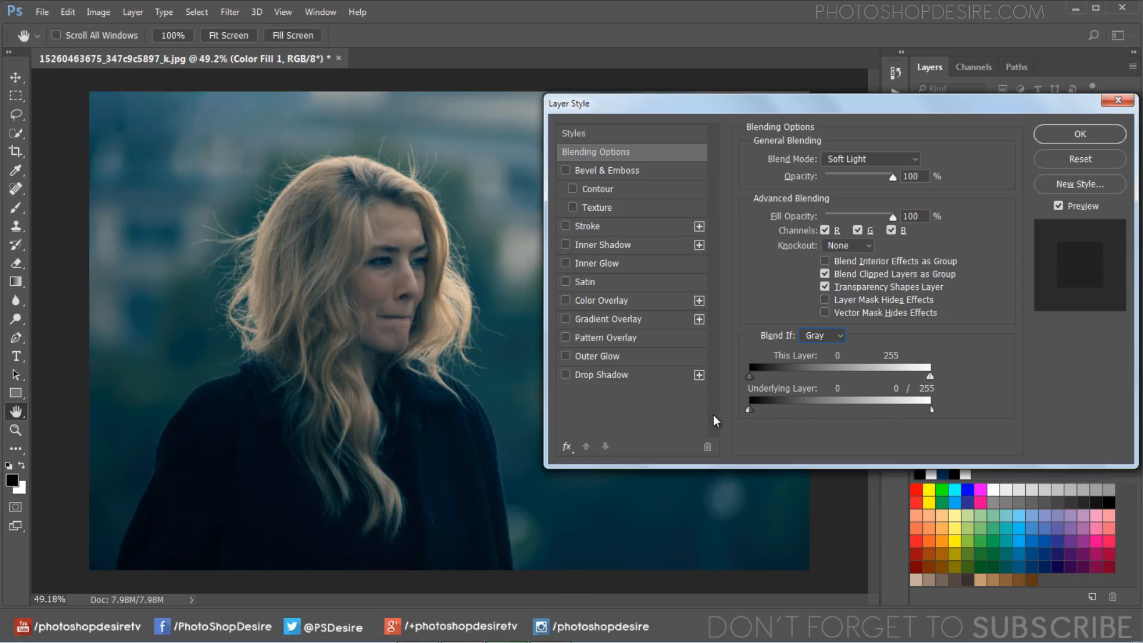
left_click(1074, 136)
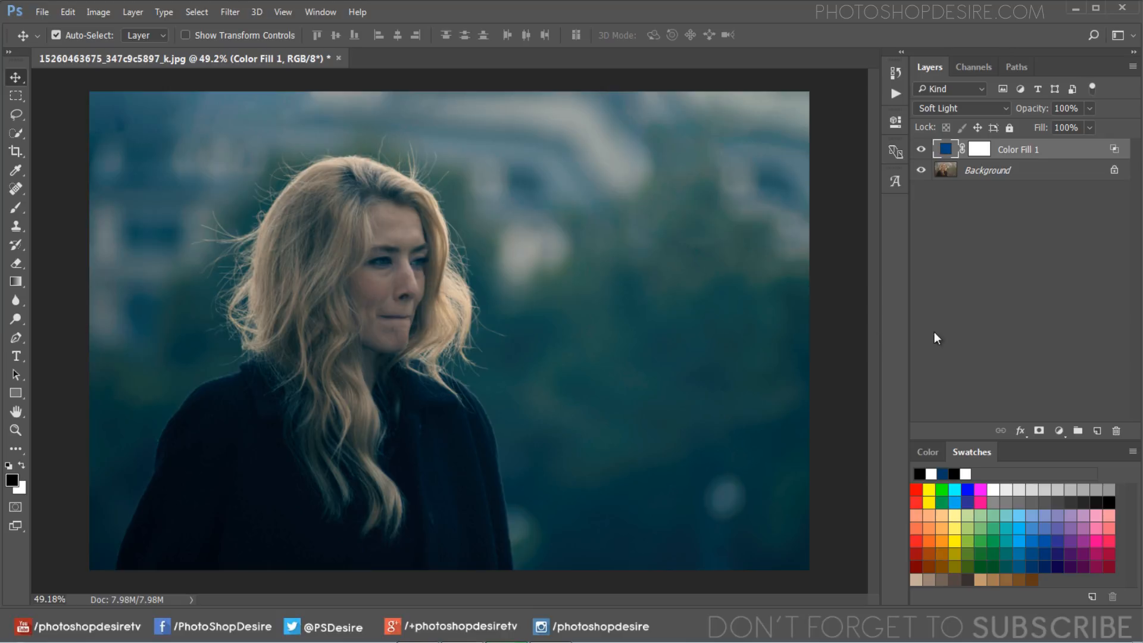
Add a second solid colour fill layer in a light orange swatch colour and set its blend mode to Soft Light.
left_click(1059, 431)
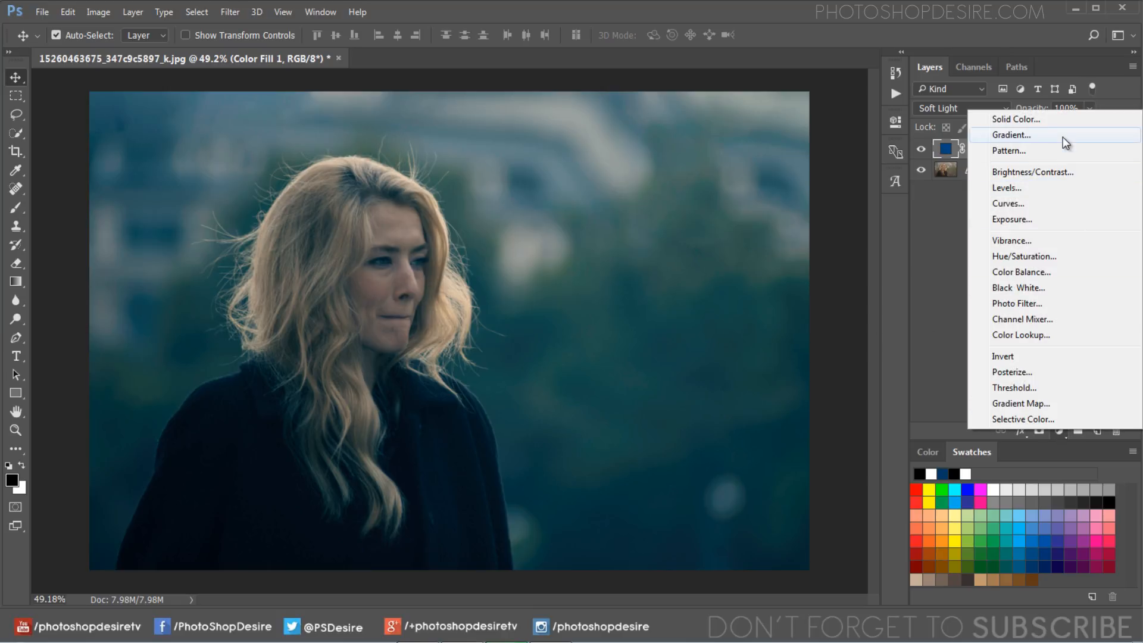
left_click(1056, 123)
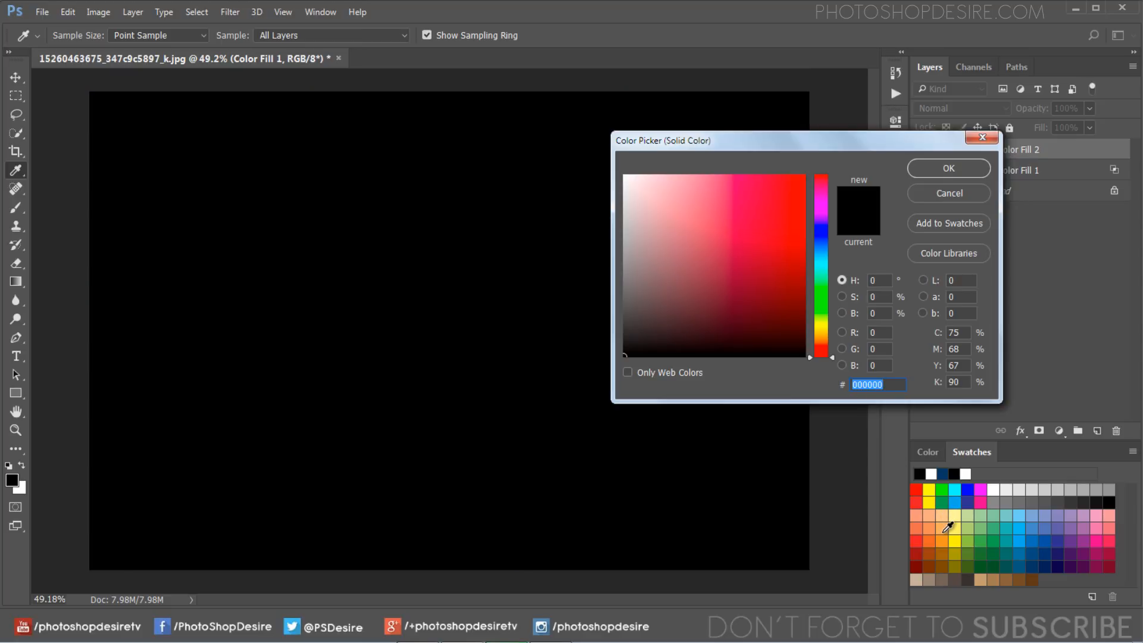
left_click(947, 529)
left_click(931, 168)
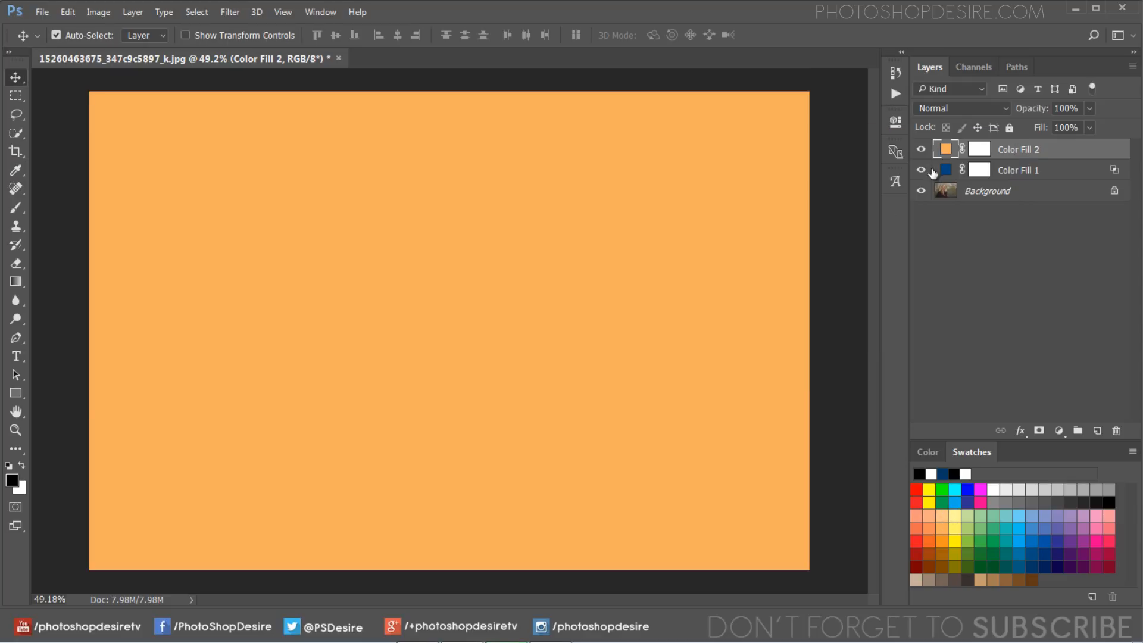
left_click(985, 108)
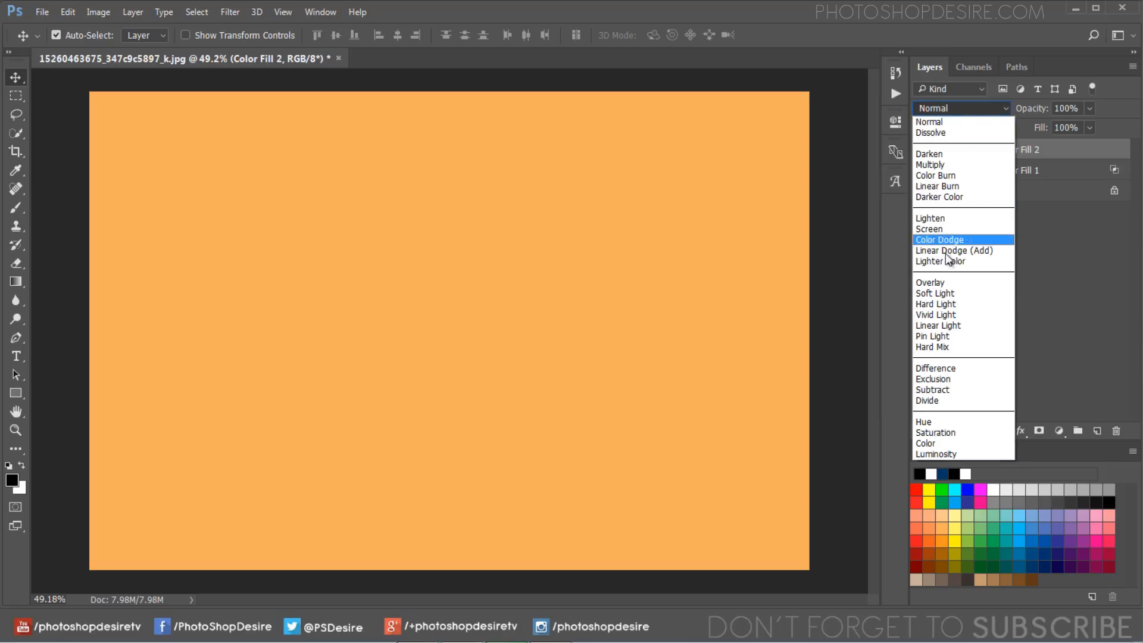
left_click(956, 292)
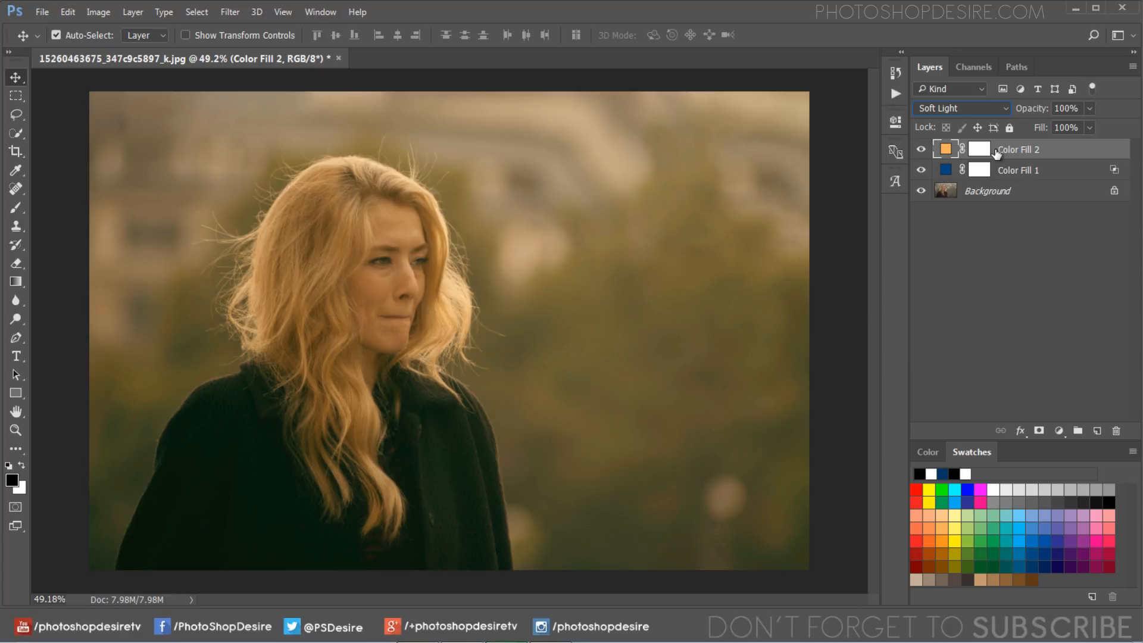
Split the orange fill's Underlying Layer black slider in Blend If to 0 / 255, apply it, and compare the grading with the original photo.
double_click(998, 154)
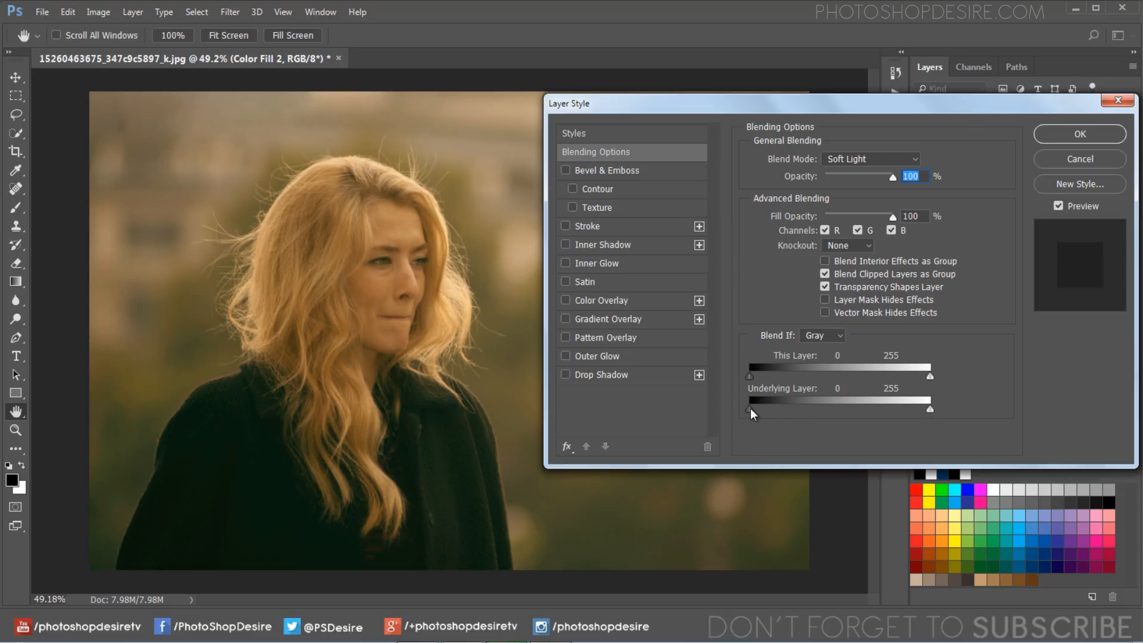
left_click_drag(754, 407, 978, 420)
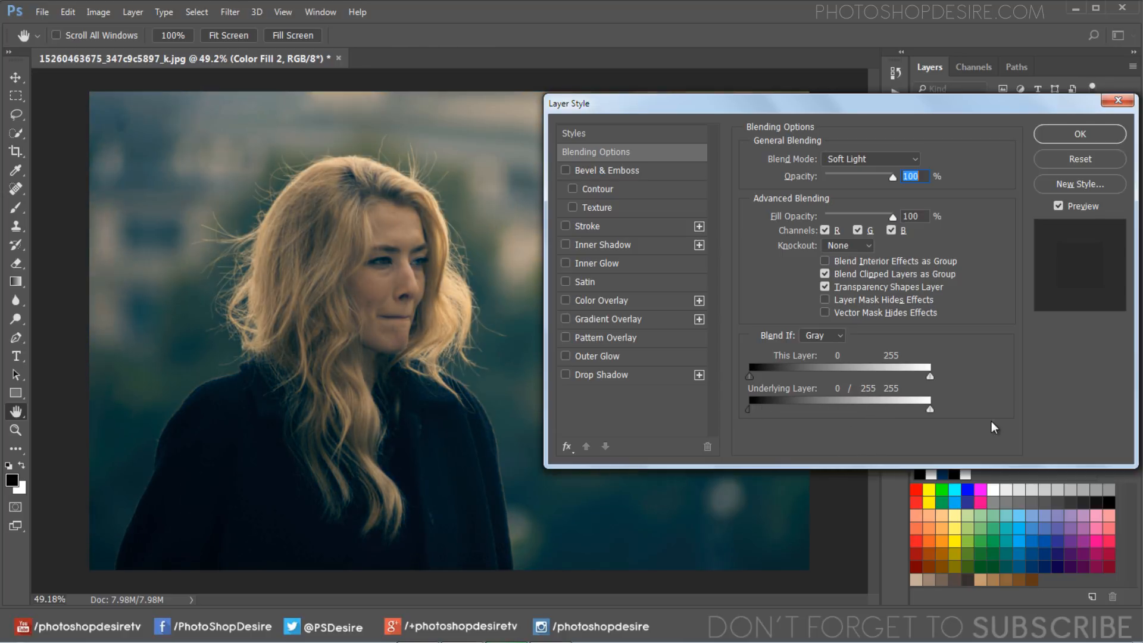
left_click(1057, 136)
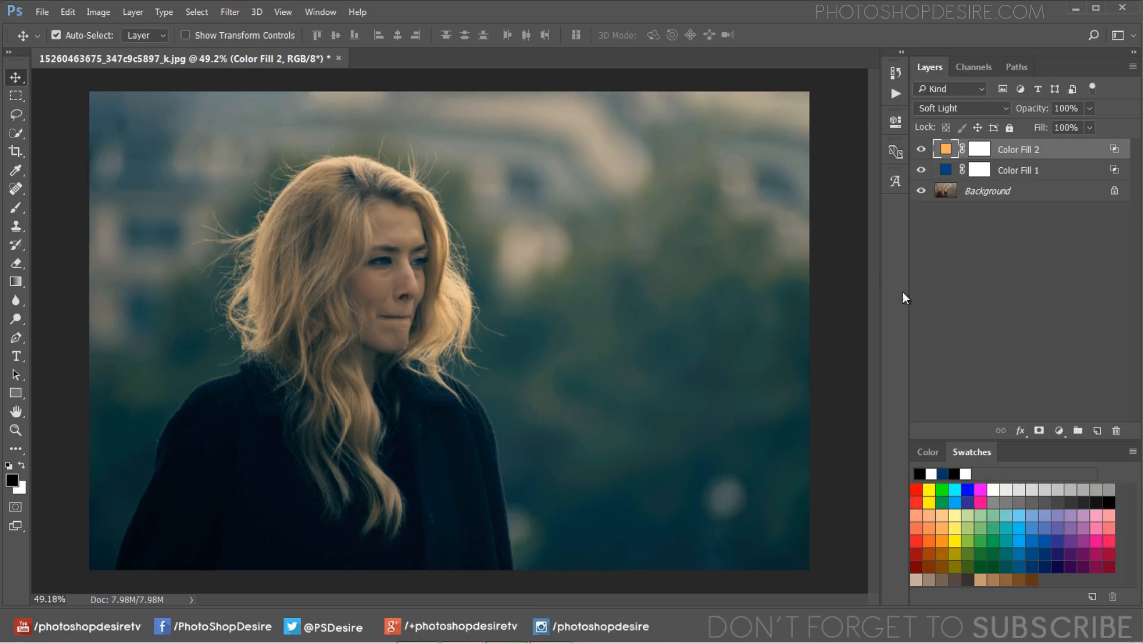
left_click(921, 191, "alt")
left_click(921, 192, "alt")
left_click(922, 191, "alt")
left_click(922, 191, "alt")
Add a Curves adjustment layer with a gentle S-shaped RGB curve and a slightly raised black point, and compare the image with and without it.
left_click(1059, 430)
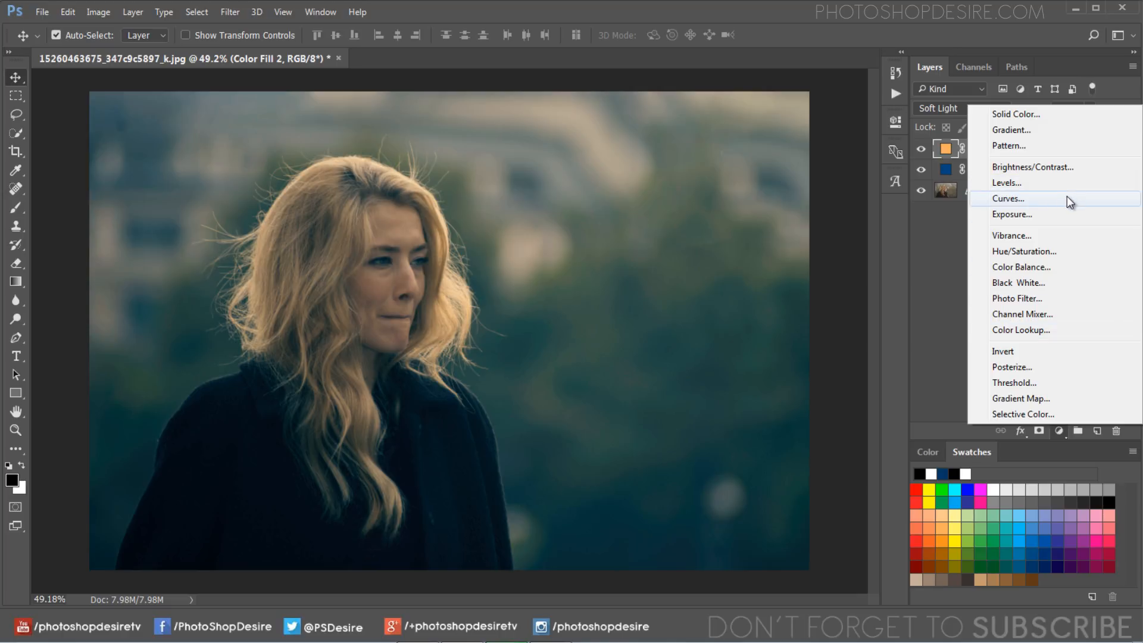
left_click(1067, 199)
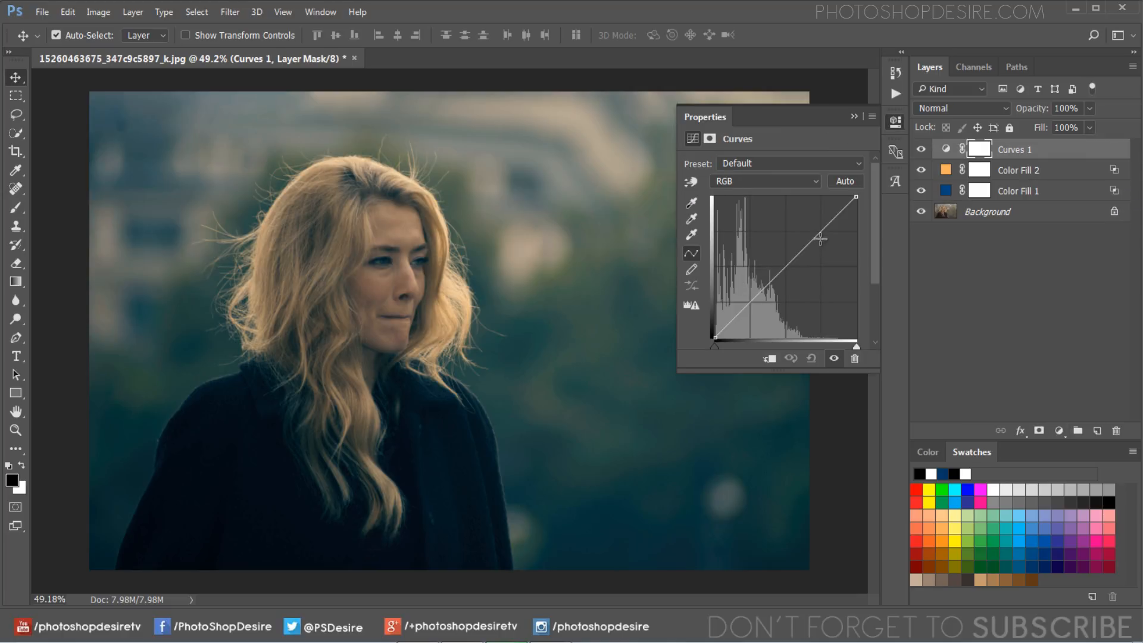
left_click_drag(821, 231, 816, 227)
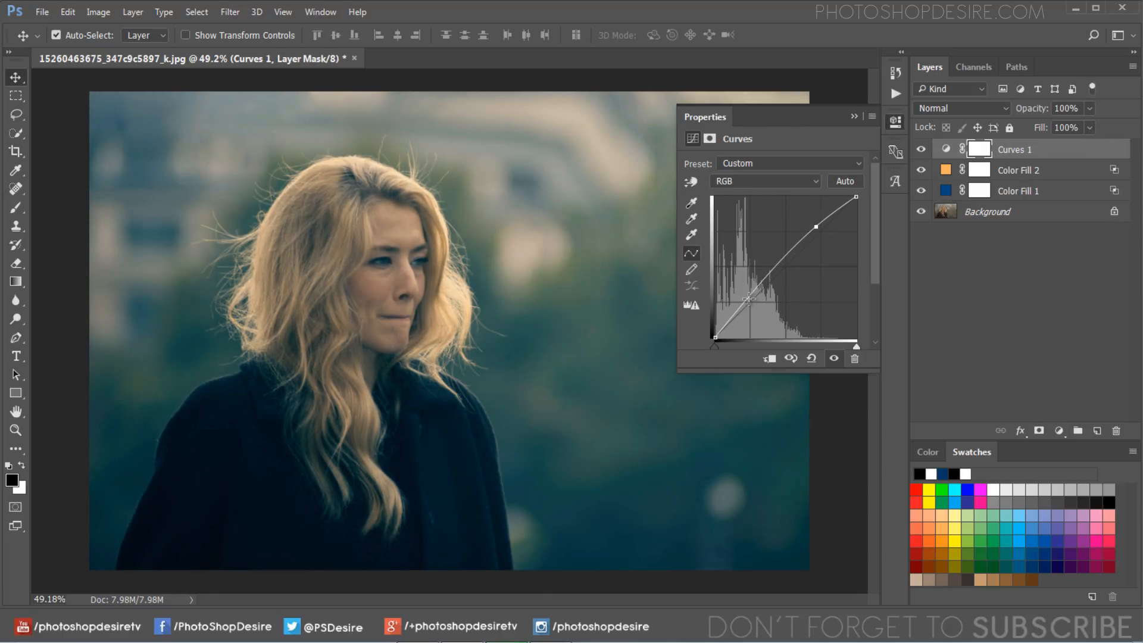
left_click(746, 298)
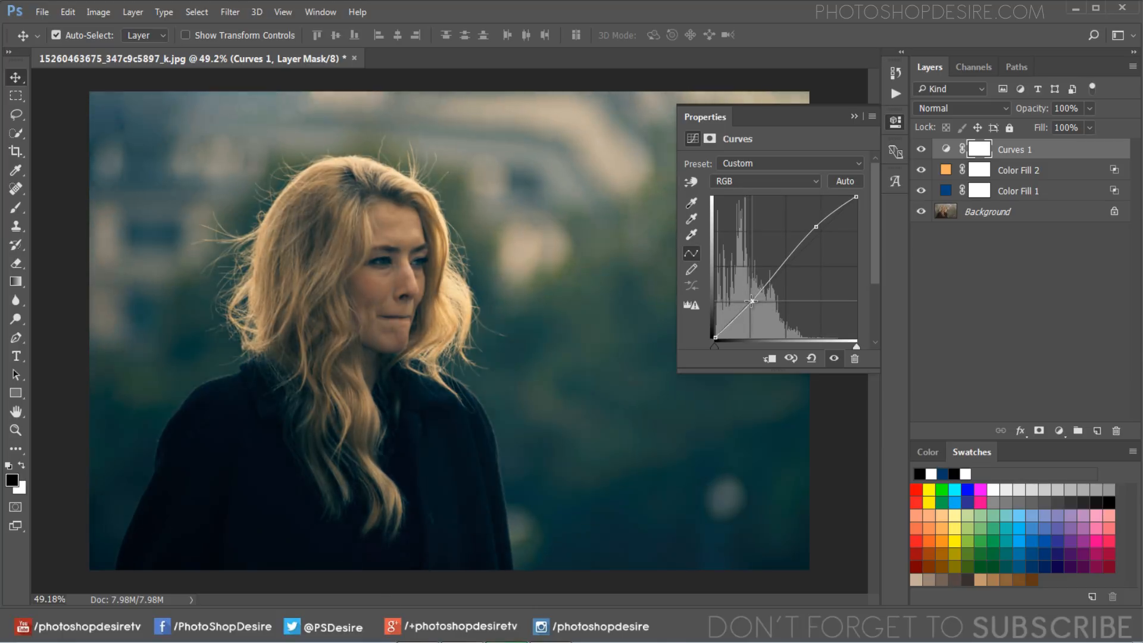
left_click_drag(816, 225, 814, 220)
left_click_drag(715, 338, 693, 335)
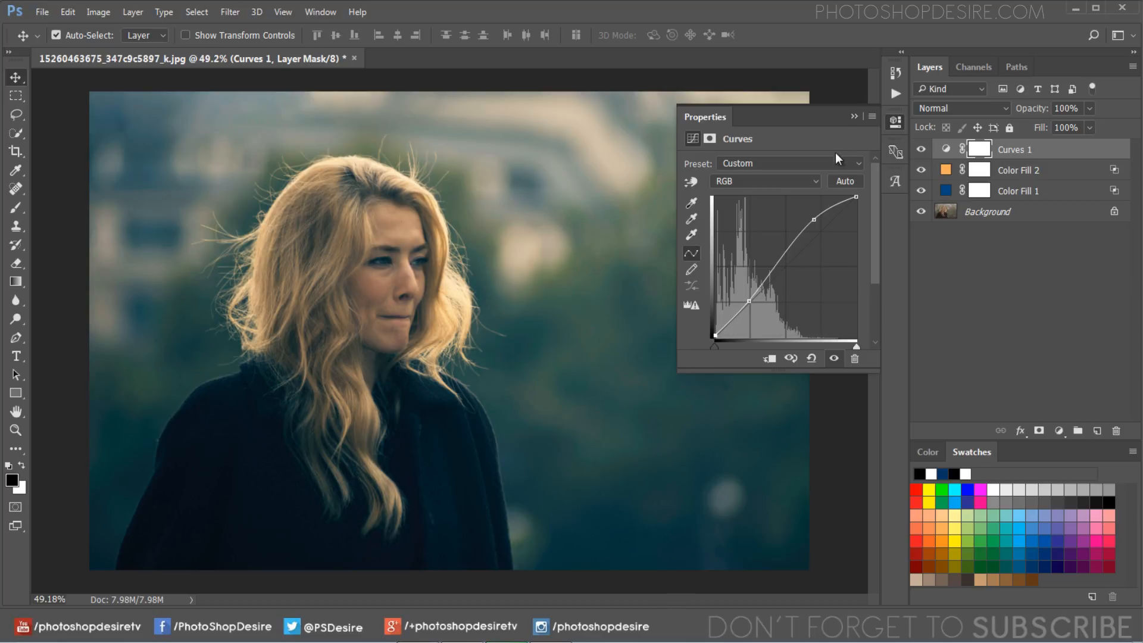
left_click(851, 117)
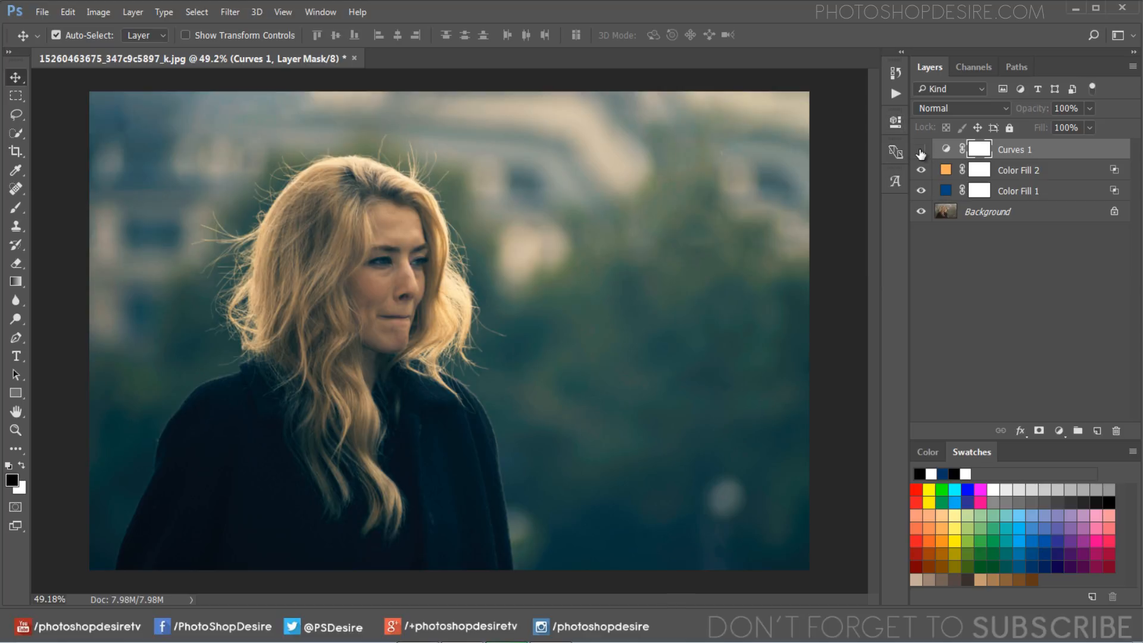
left_click(922, 151)
left_click(921, 151)
left_click(921, 150)
left_click(921, 151)
Place the HD-to-Cinema-transparent image as an embedded layer, move it up about 3.70 cm to the photo's upper edge, and commit the placement.
left_click(41, 12)
left_click(127, 282)
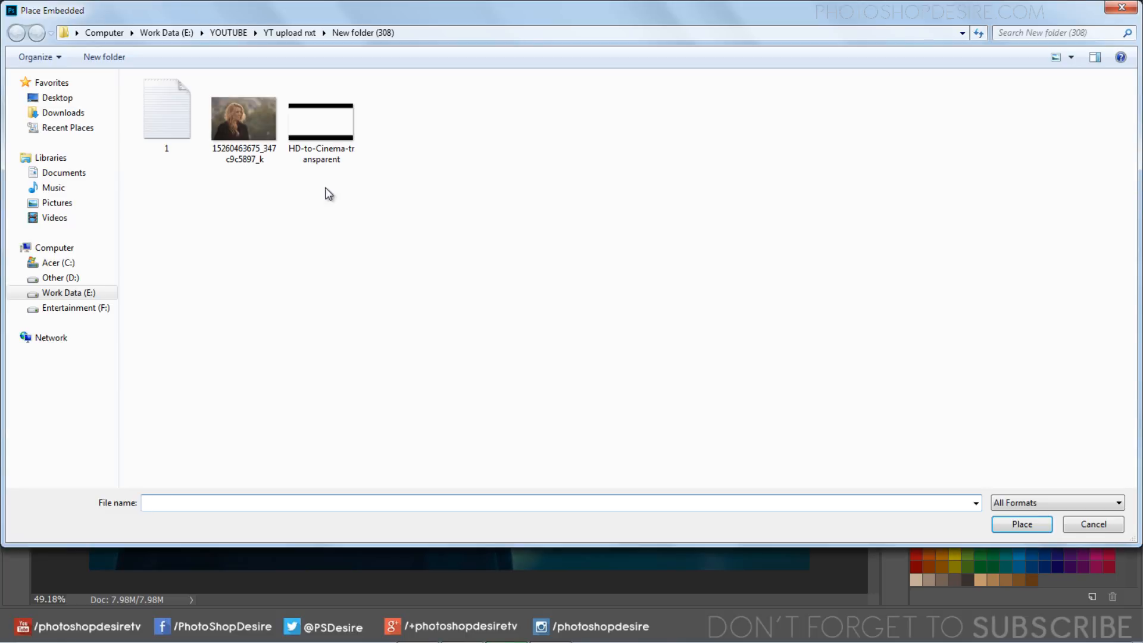
left_click(335, 160)
left_click(1023, 524)
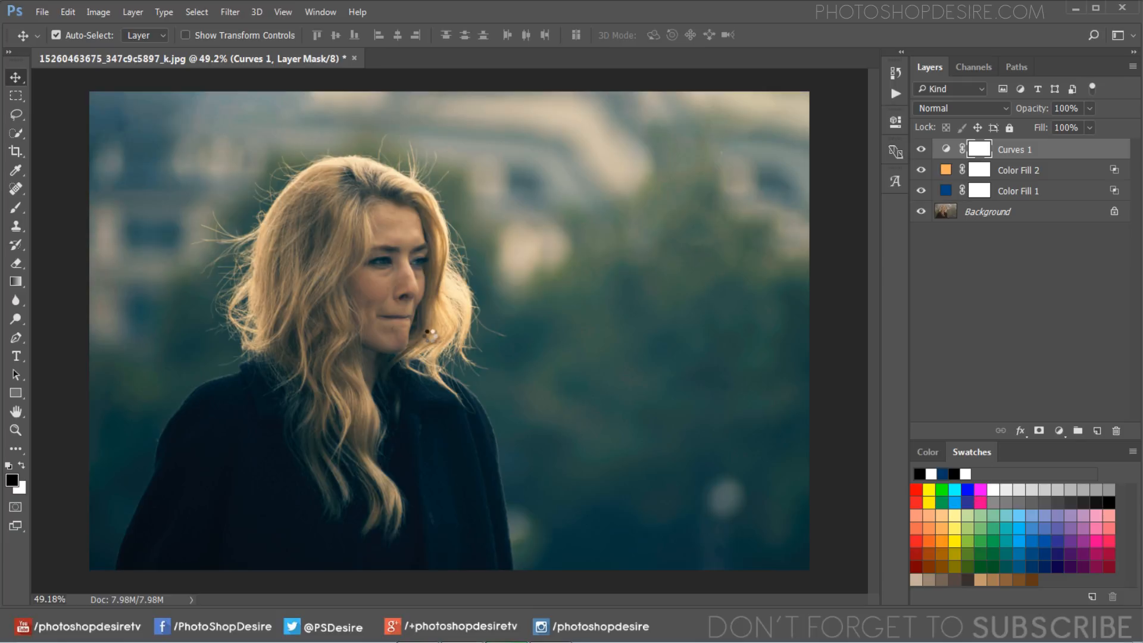
left_click_drag(602, 365, 602, 324)
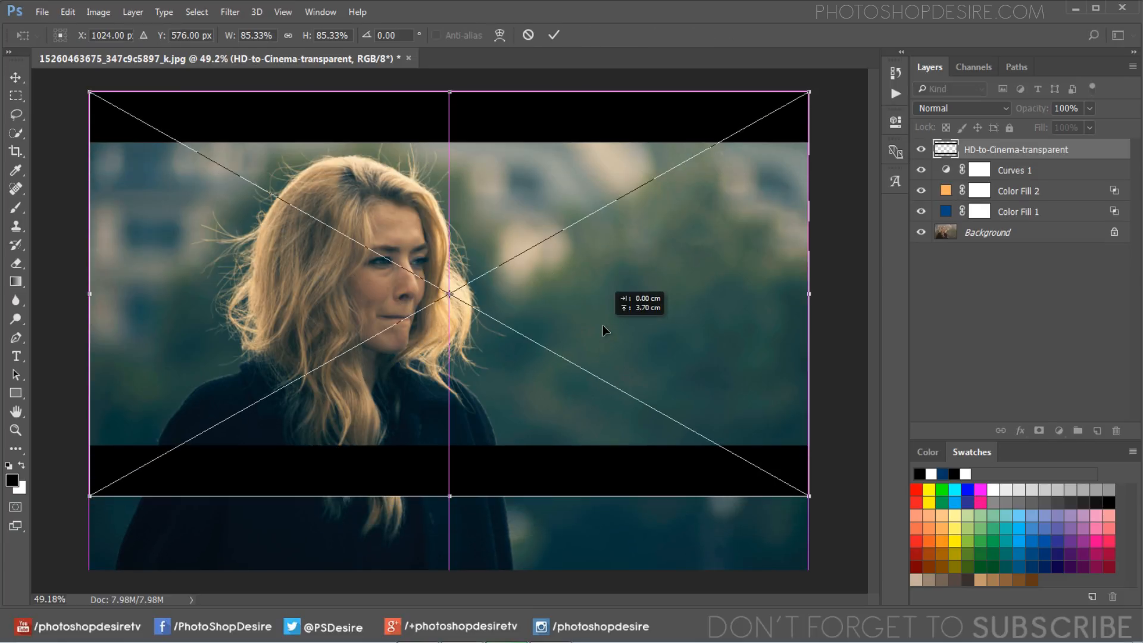
left_click(555, 34)
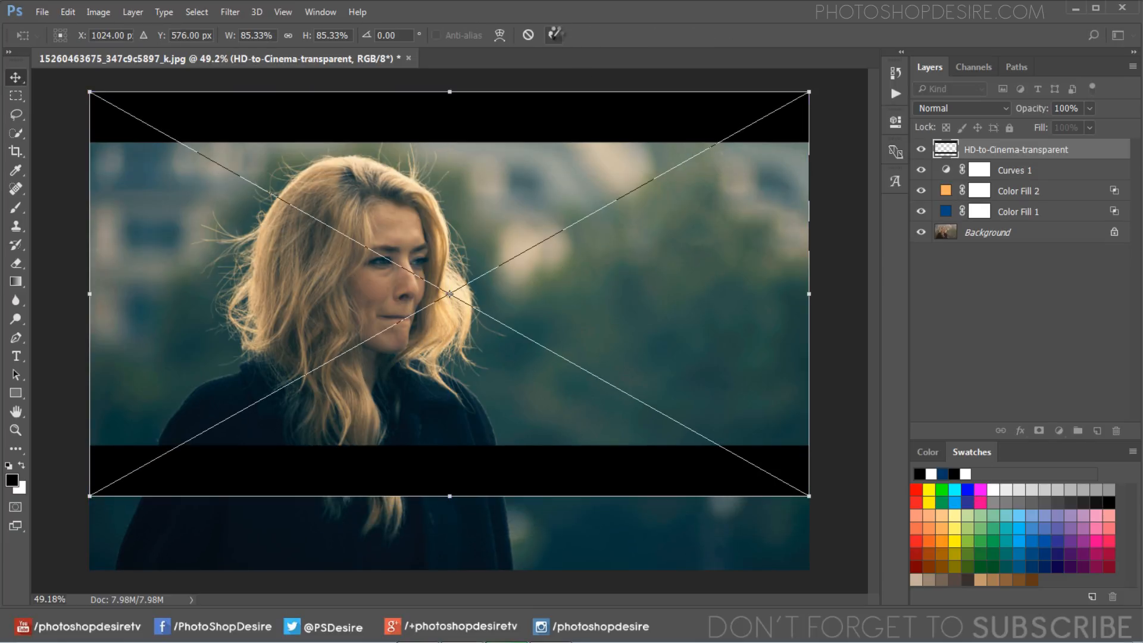
Crop the canvas from below to the letterbox's lower edge, about 40.64 cm high, and compare the finished grade with the original photo.
left_click(19, 146)
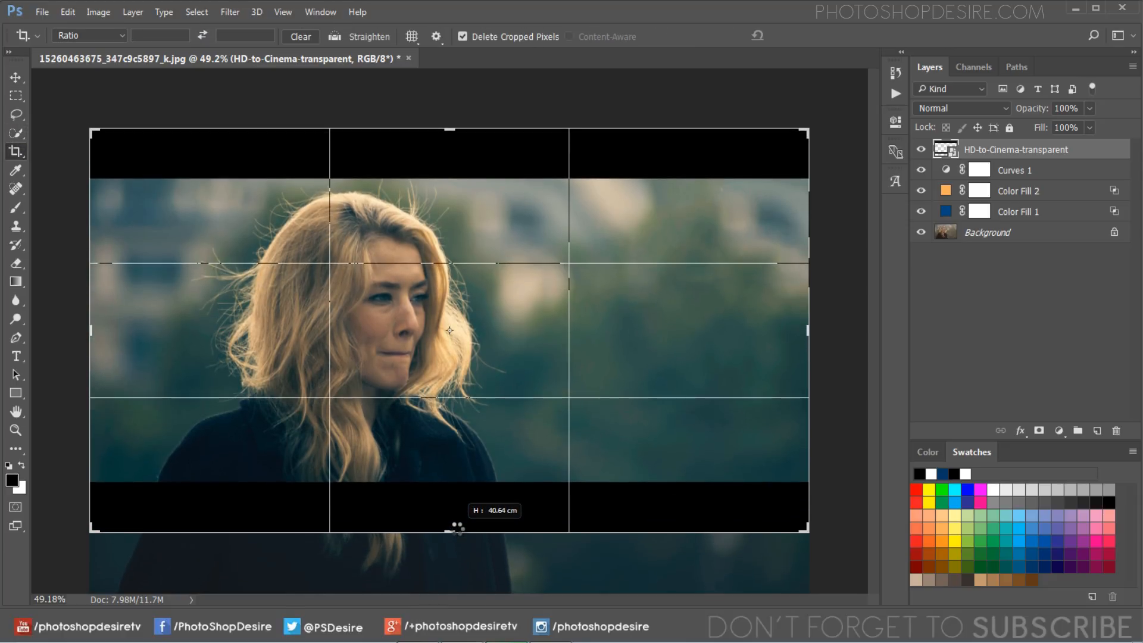
left_click(807, 35)
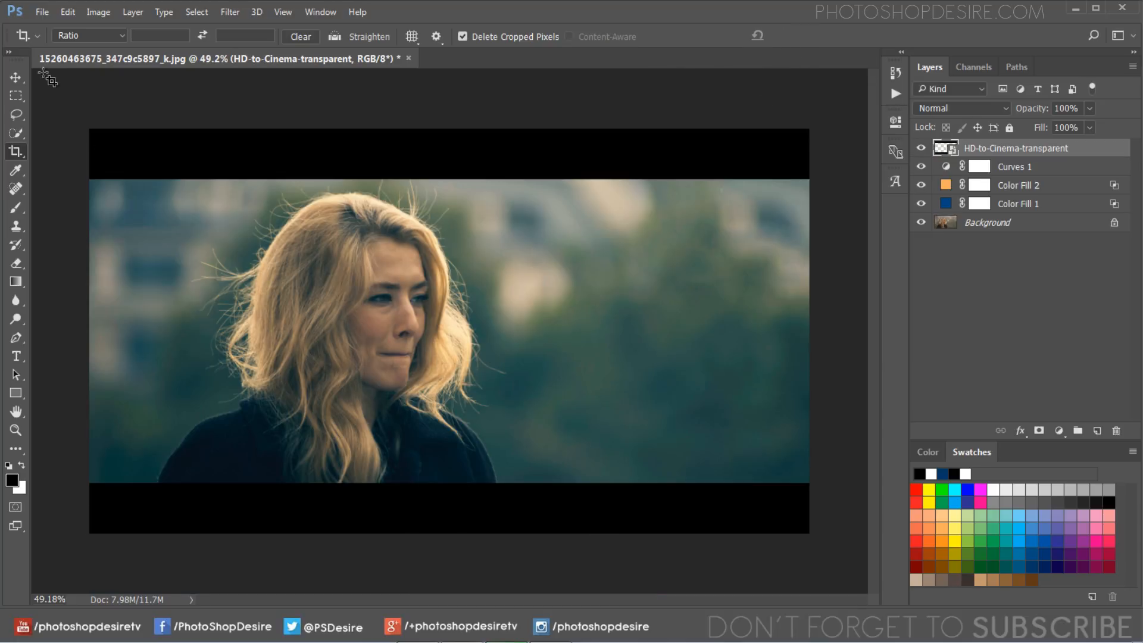
left_click(16, 77)
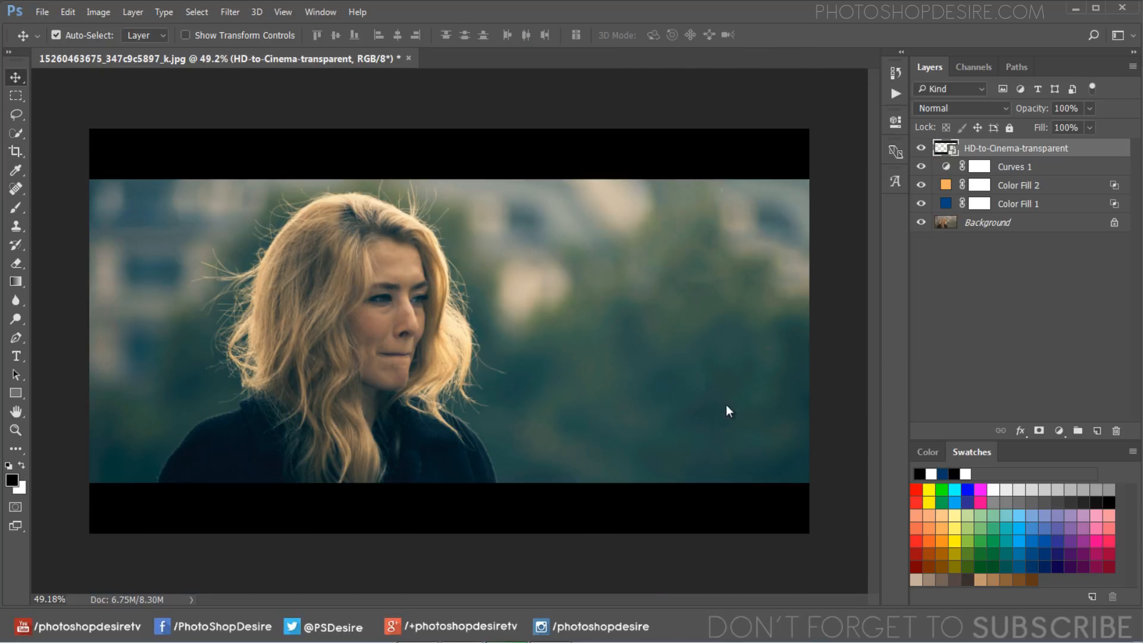
left_click(921, 223, "alt")
left_click(921, 223, "alt")
left_click(921, 222, "alt")
left_click(921, 223, "alt")
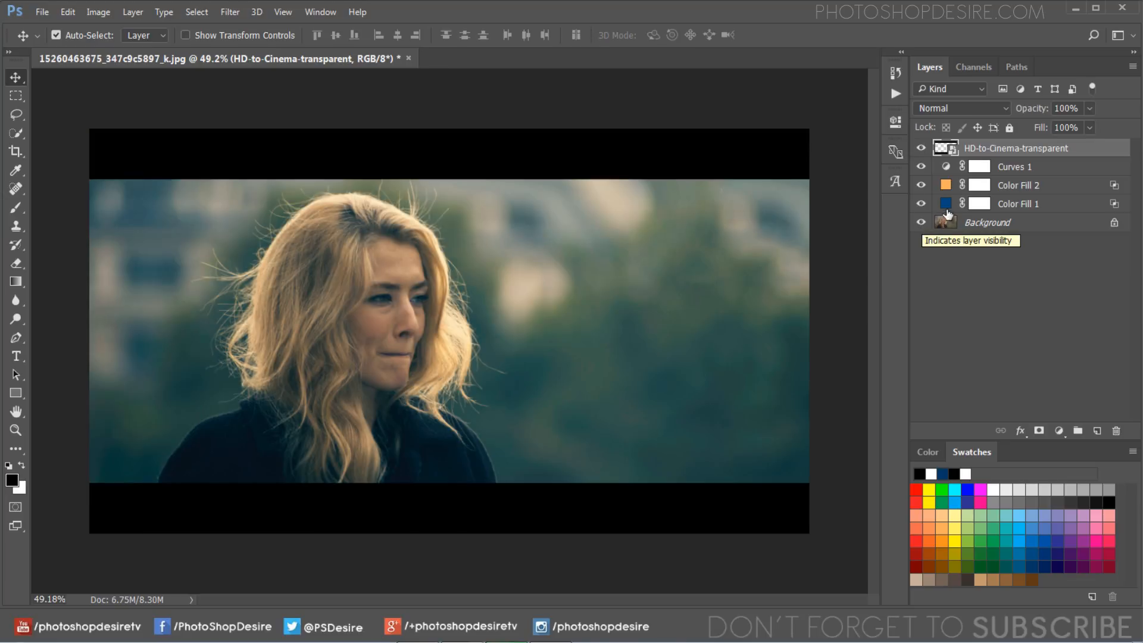
Change the Color Fill 2 layer's colour to a muted light brown swatch.
double_click(945, 185)
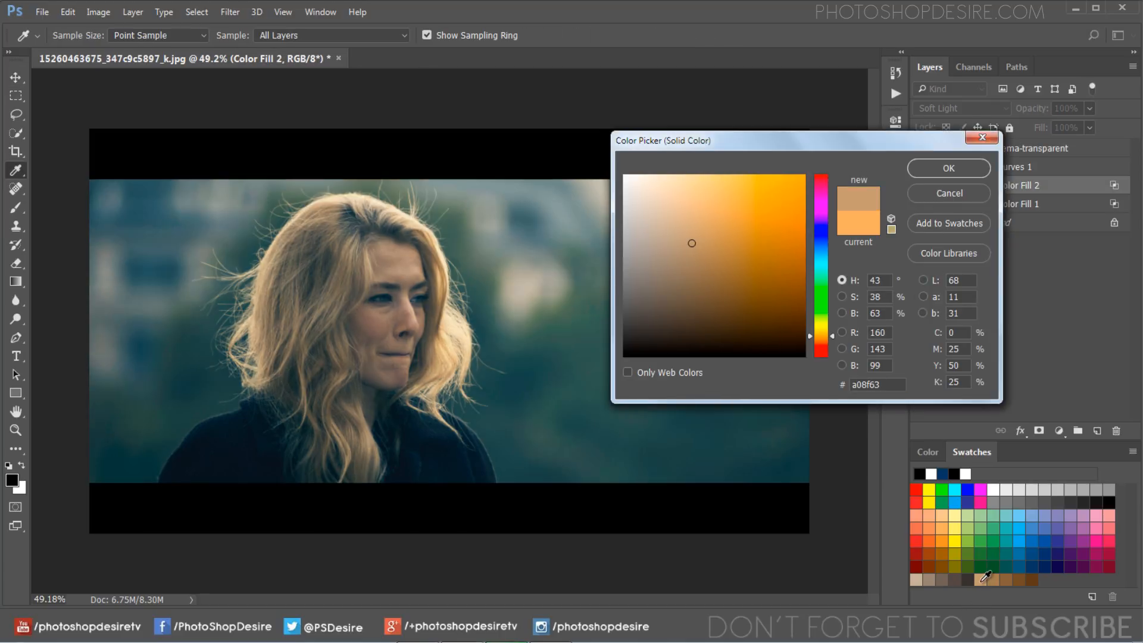
left_click(929, 167)
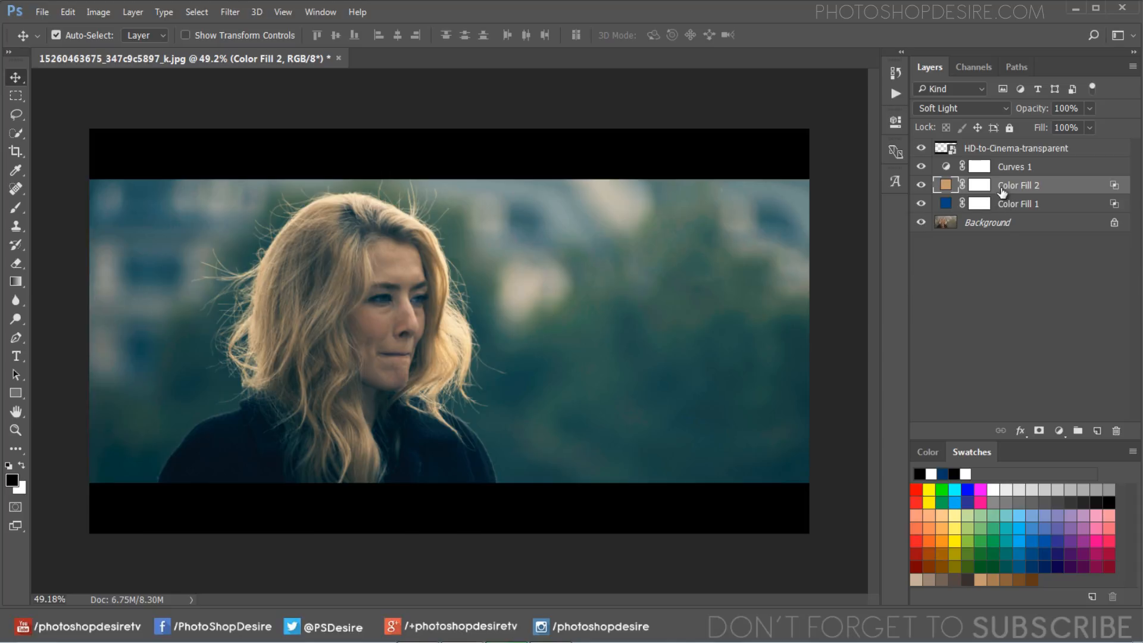
Try several darker blue swatches as the Color Fill 1 layer's colour.
double_click(947, 205)
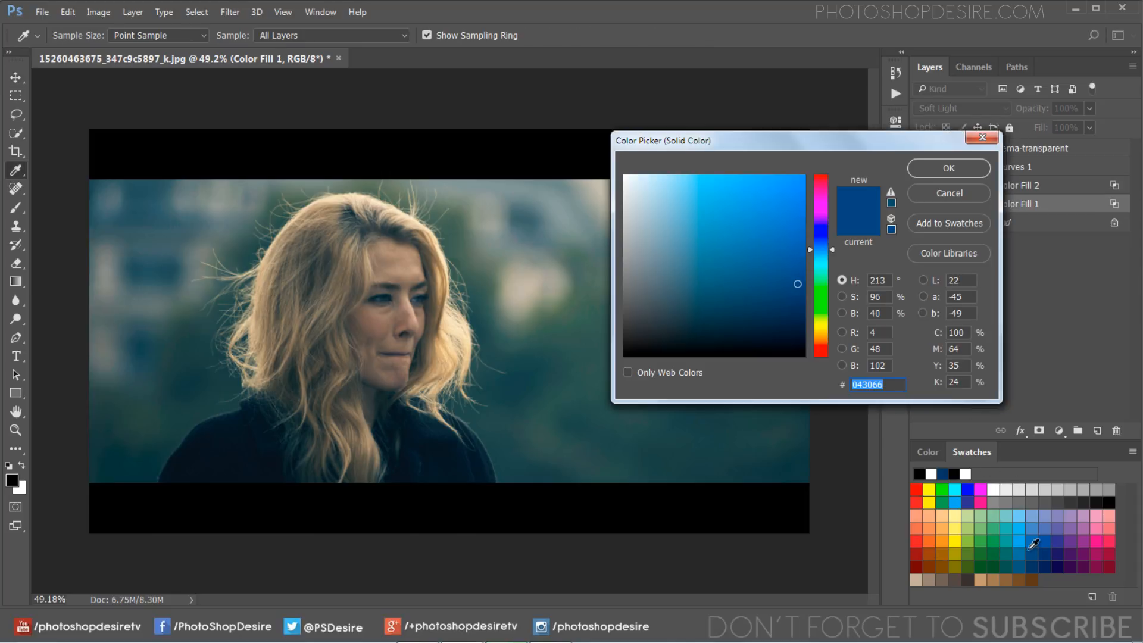
left_click(1069, 564)
left_click(1048, 561)
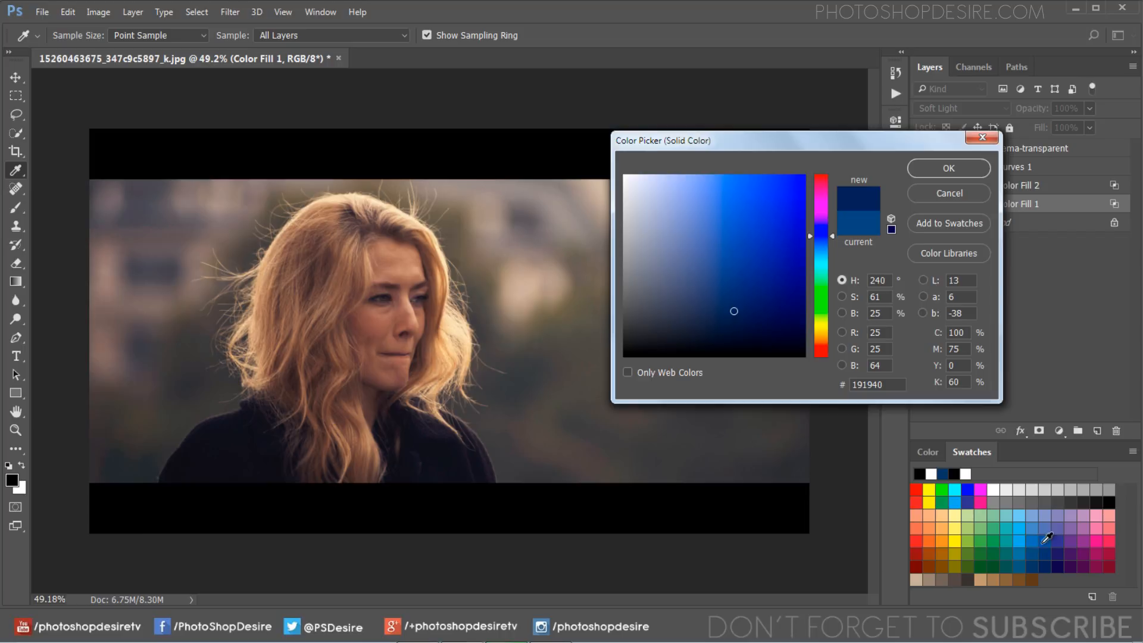
left_click(1013, 565)
left_click(1027, 564)
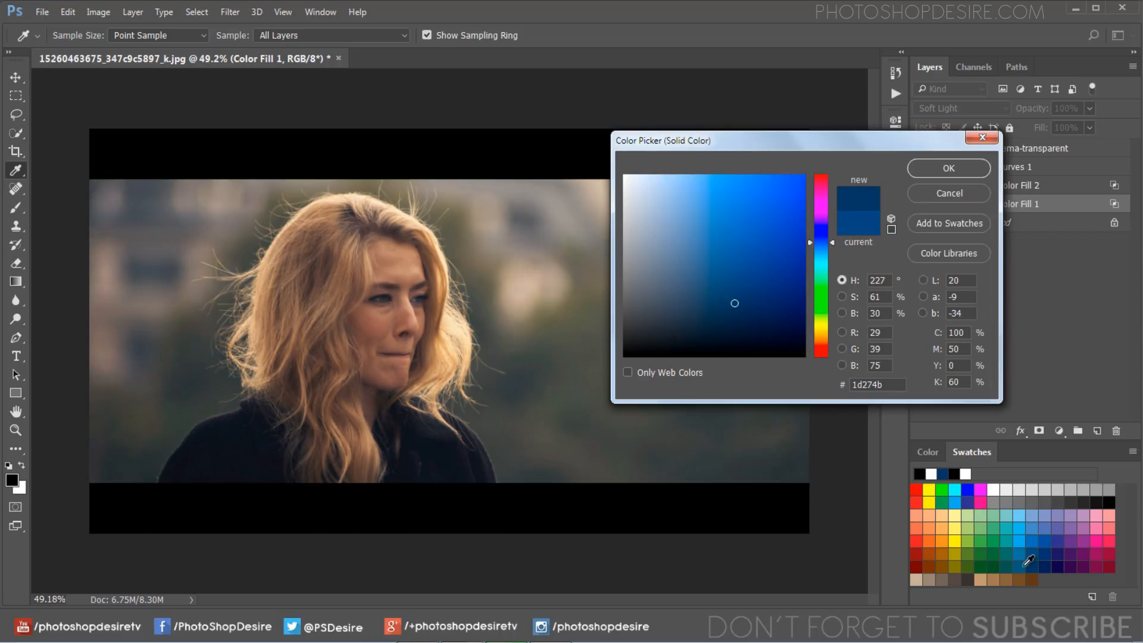